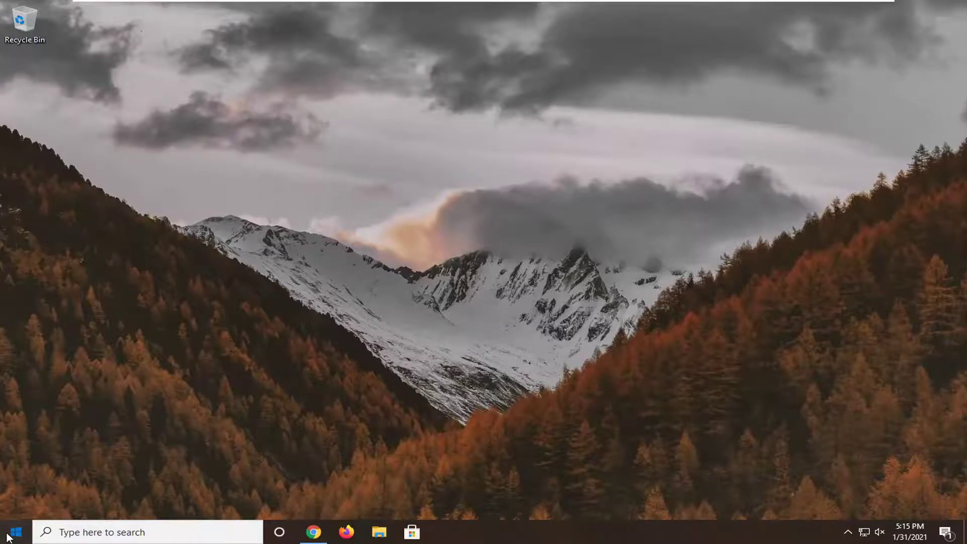
# - Search for 'windows feature' and launch Turn Windows features on or off
pyautogui.click(14, 533)
pyautogui.write('windo')
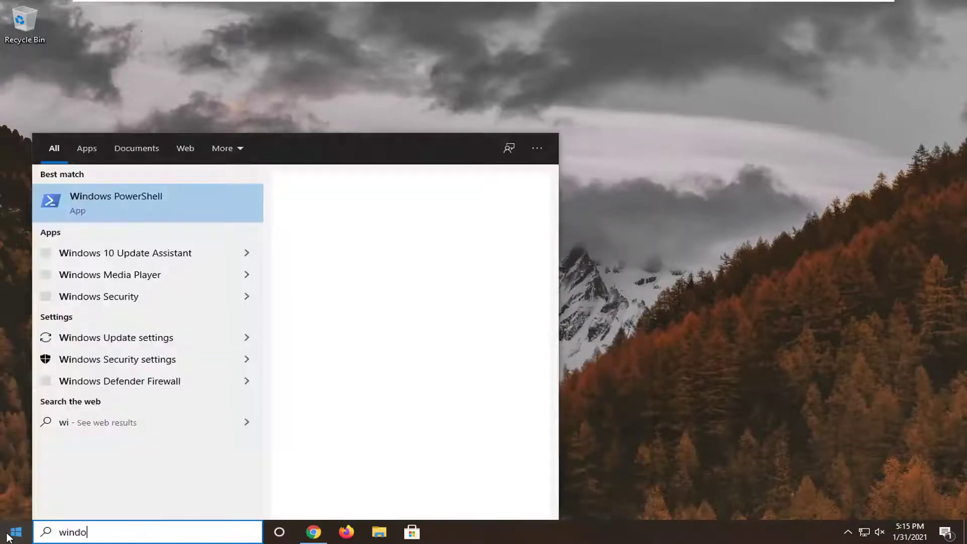
pyautogui.write('ws feat')
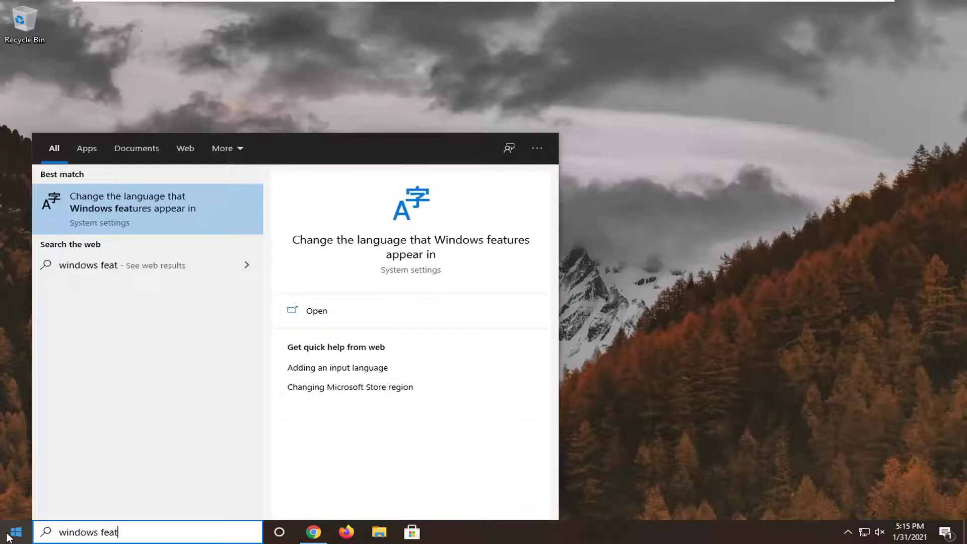
pyautogui.write('ure')
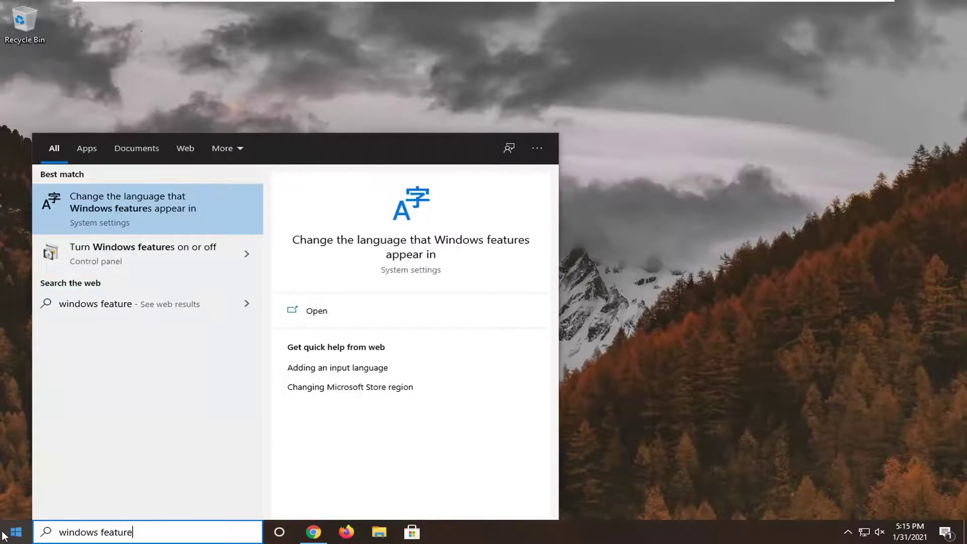
pyautogui.click(96, 253)
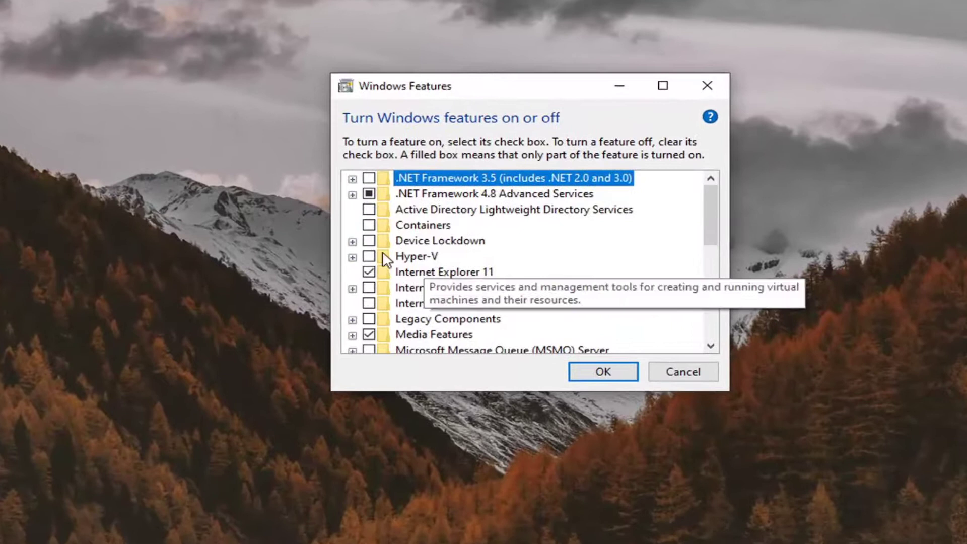
# - Tick Hyper-V, apply with OK, and close the 'completed the requested changes' message
pyautogui.click(416, 256)
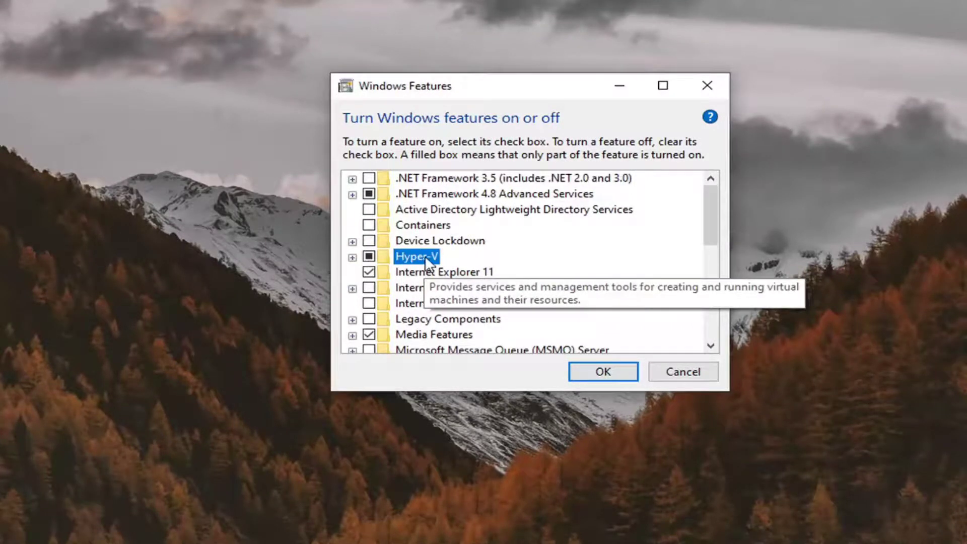
pyautogui.click(368, 257)
pyautogui.click(603, 372)
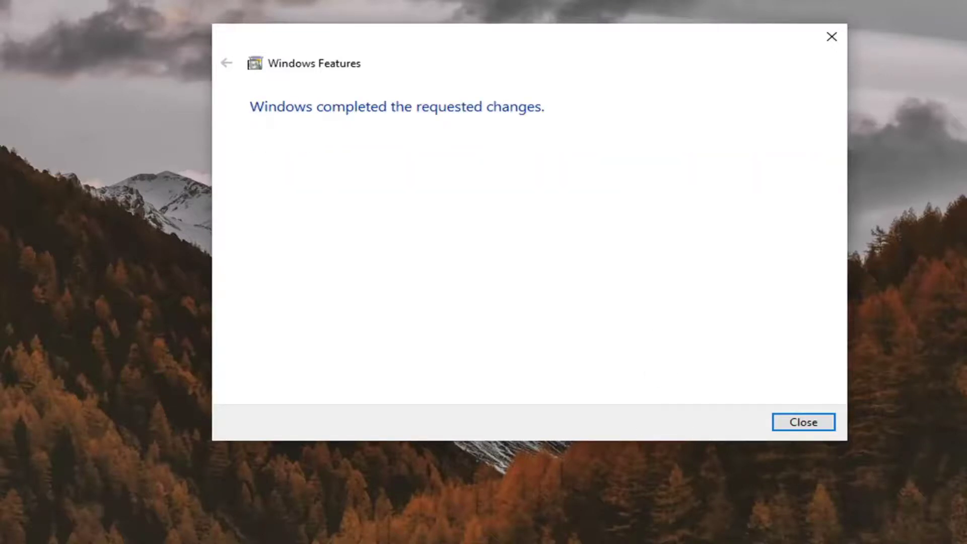
pyautogui.click(803, 422)
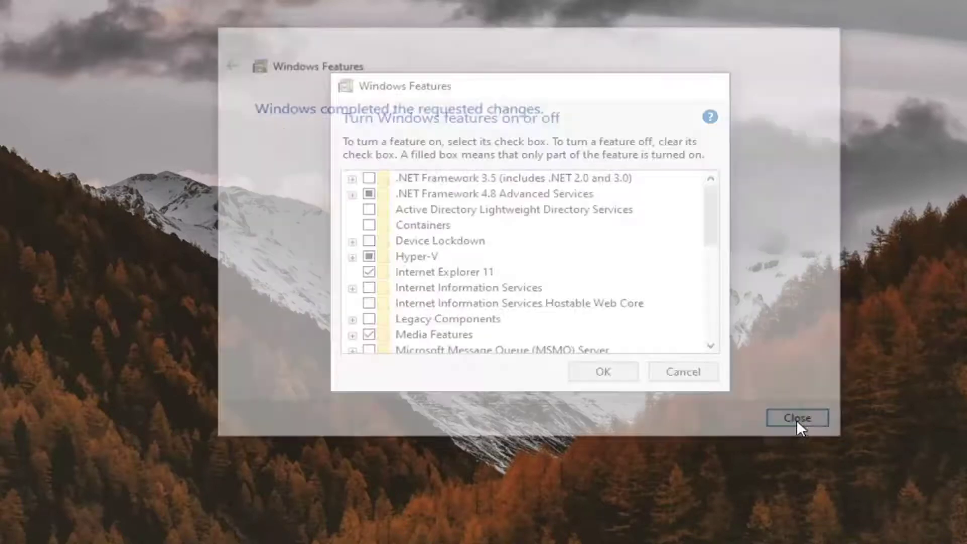